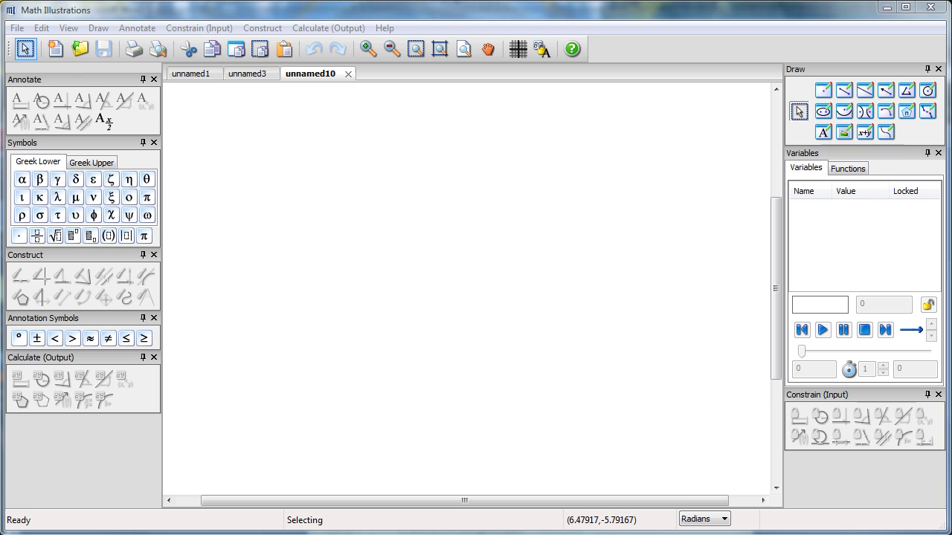
Step: Draw a circle centred at A passing through B
{"action": "left_click", "coordinate": [928, 92]}
{"action": "left_click", "coordinate": [928, 92]}
{"action": "mouse_move", "coordinate": [426, 314]}
{"action": "left_mouse_down"}
{"action": "mouse_move", "coordinate": [525, 266]}
{"action": "mouse_move", "coordinate": [622, 290]}
{"action": "mouse_move", "coordinate": [612, 330]}
{"action": "mouse_move", "coordinate": [585, 321]}
{"action": "left_mouse_up"}
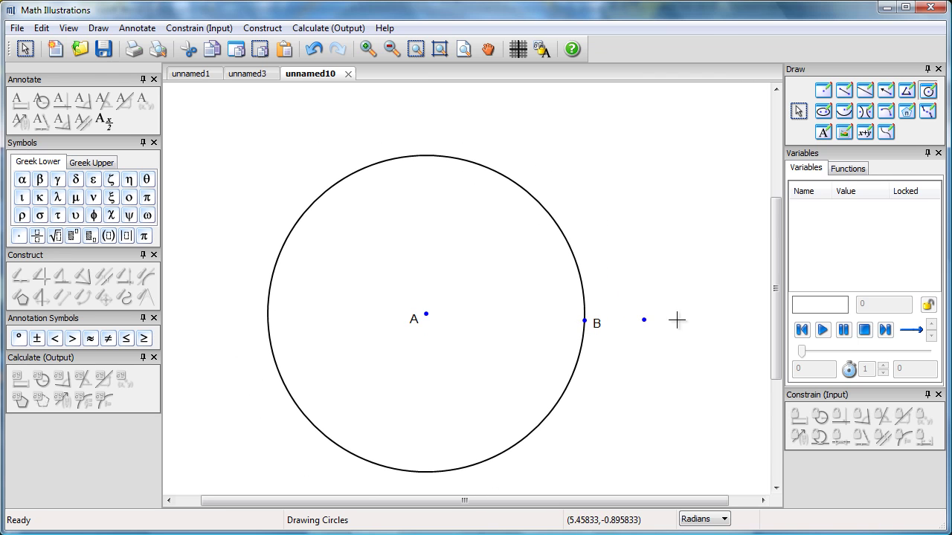
Step: Draw chord B–C and constrain it to pass through centre A as a diameter
{"action": "left_click", "coordinate": [843, 92]}
{"action": "left_click_drag", "start_coordinate": [584, 321], "coordinate": [272, 275]}
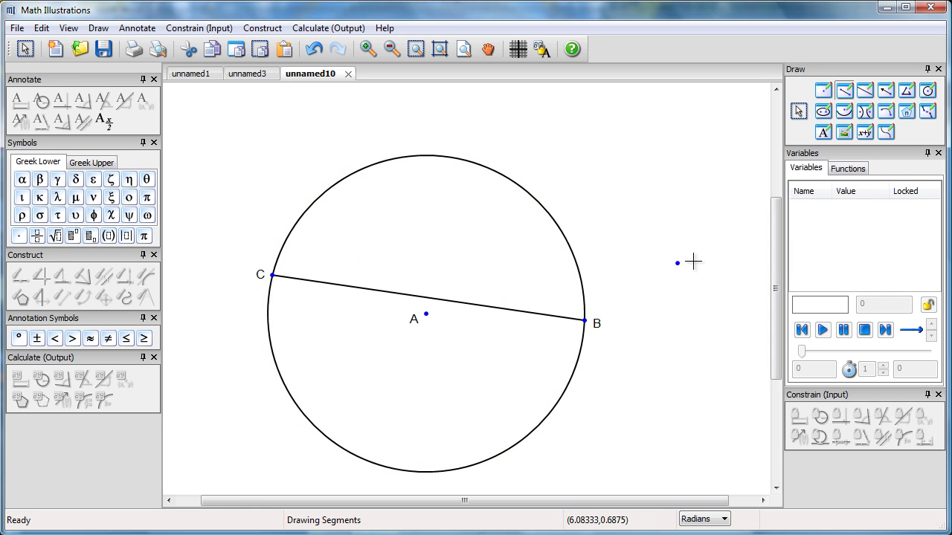
{"action": "left_click", "coordinate": [798, 112]}
{"action": "left_click", "coordinate": [426, 314]}
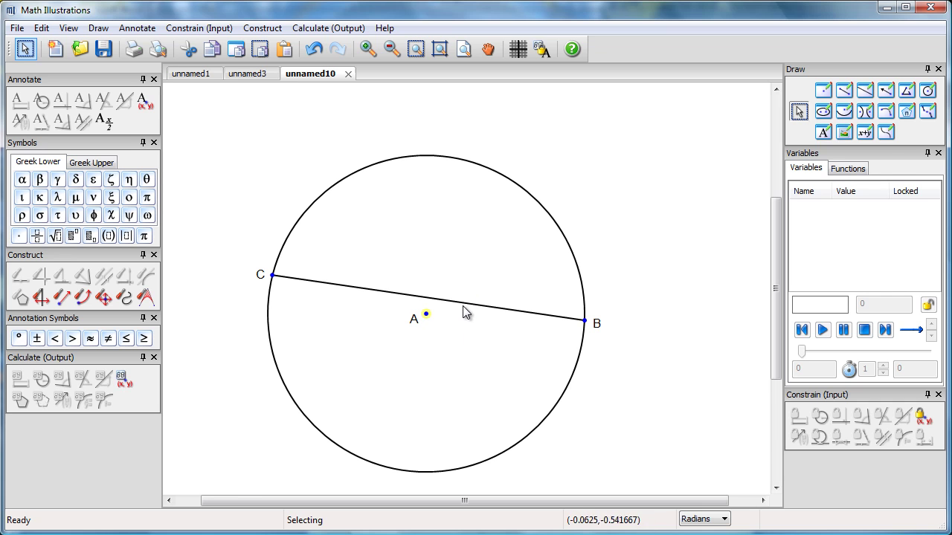
{"action": "left_click", "coordinate": [461, 304], "text": "shift"}
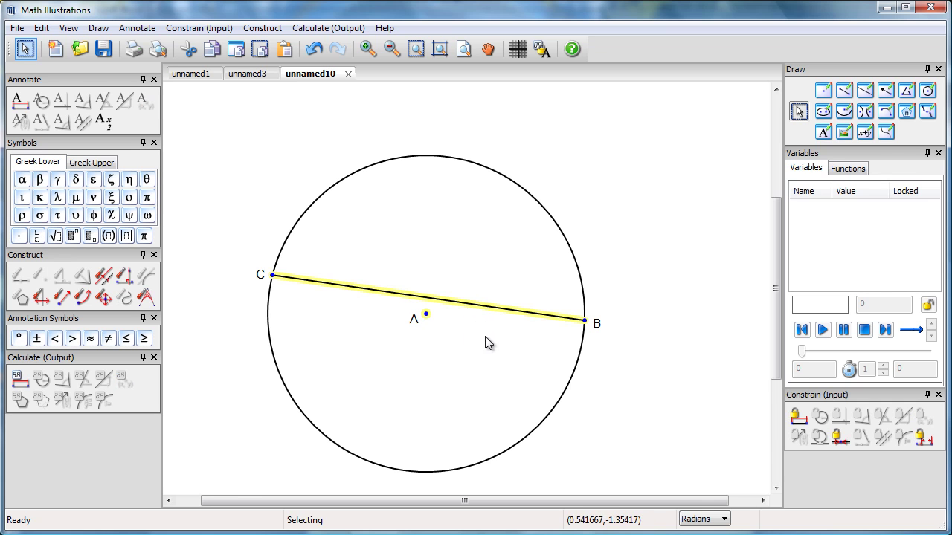
{"action": "left_click", "coordinate": [838, 438]}
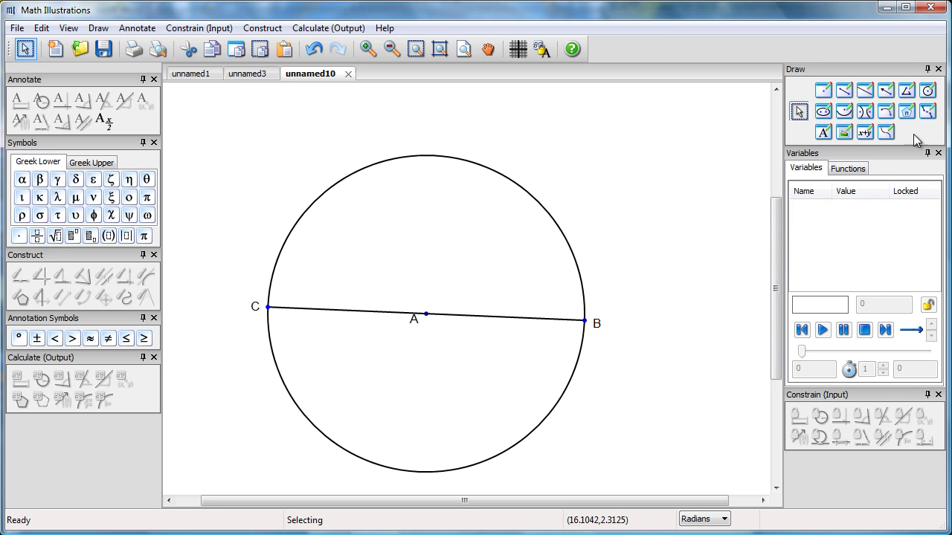
Step: Add a circle at D through C, nudge D left, then a circle at E through B
{"action": "left_click", "coordinate": [928, 92]}
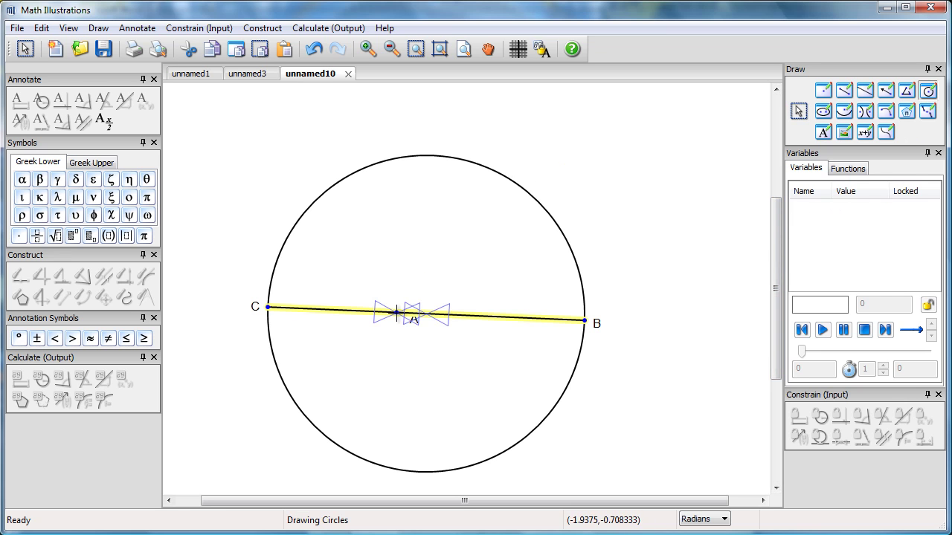
{"action": "left_click", "coordinate": [395, 313]}
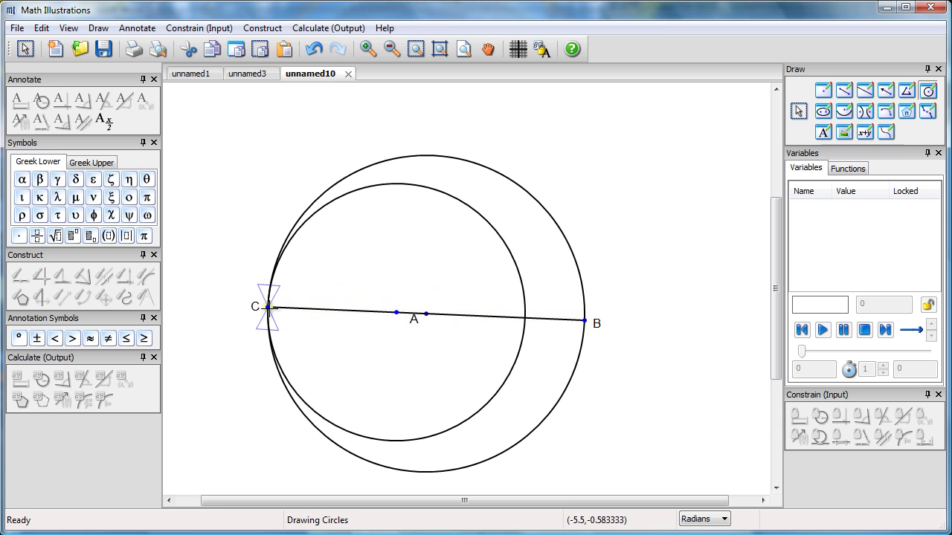
{"action": "left_click", "coordinate": [268, 307]}
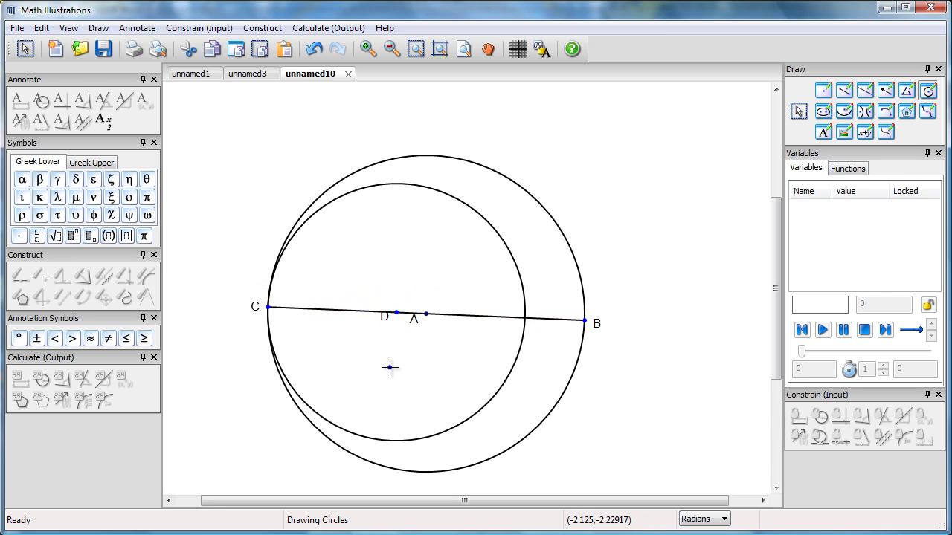
{"action": "left_click", "coordinate": [797, 112]}
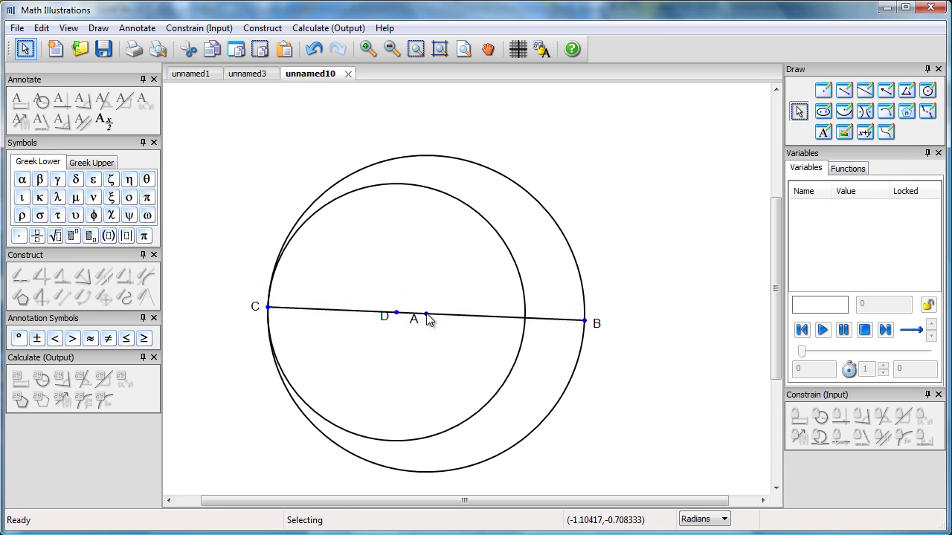
{"action": "left_click_drag", "start_coordinate": [395, 316], "coordinate": [374, 316]}
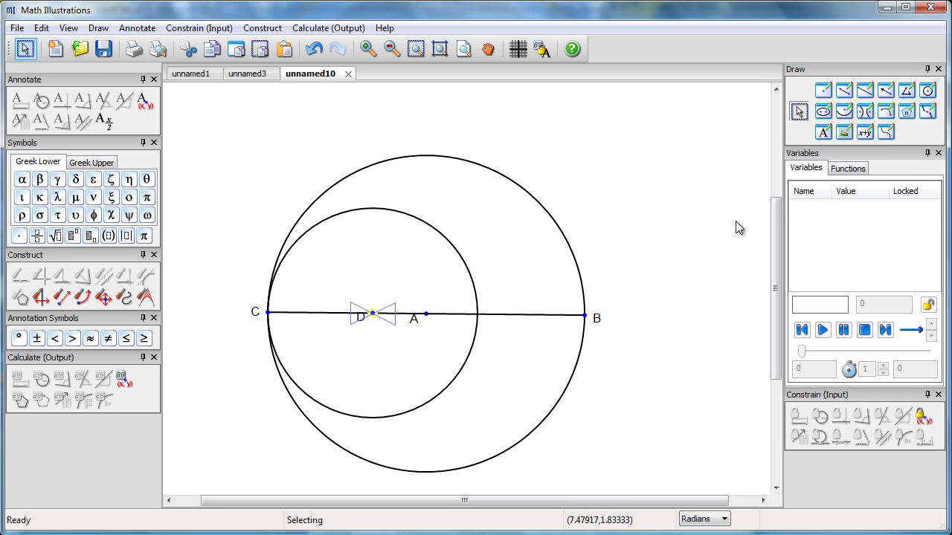
{"action": "left_click", "coordinate": [928, 90]}
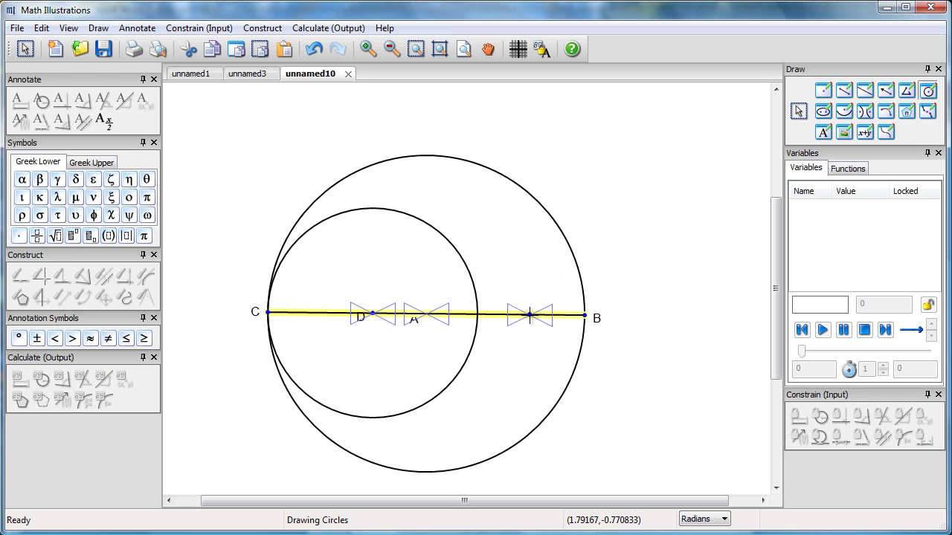
{"action": "left_click_drag", "start_coordinate": [529, 315], "coordinate": [584, 316]}
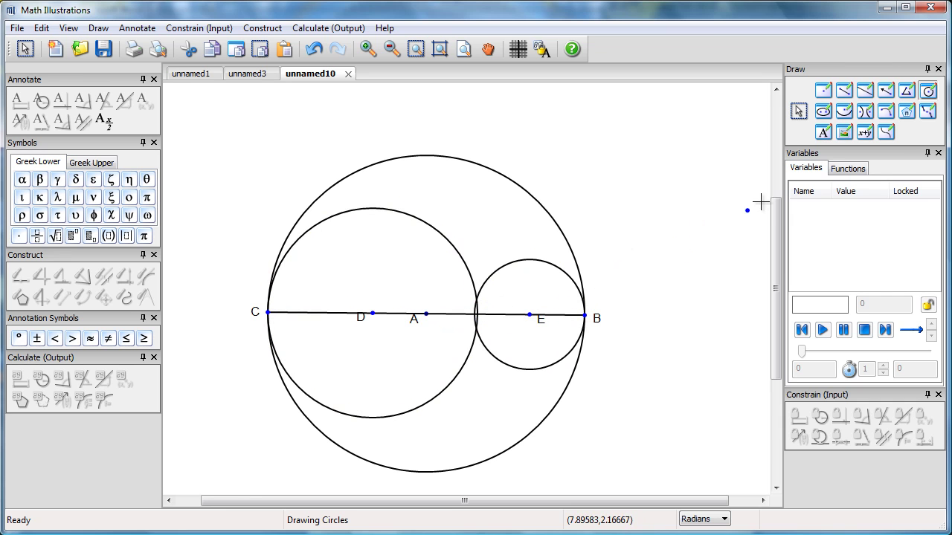
Step: Place point F on the diameter CB
{"action": "left_click", "coordinate": [823, 90]}
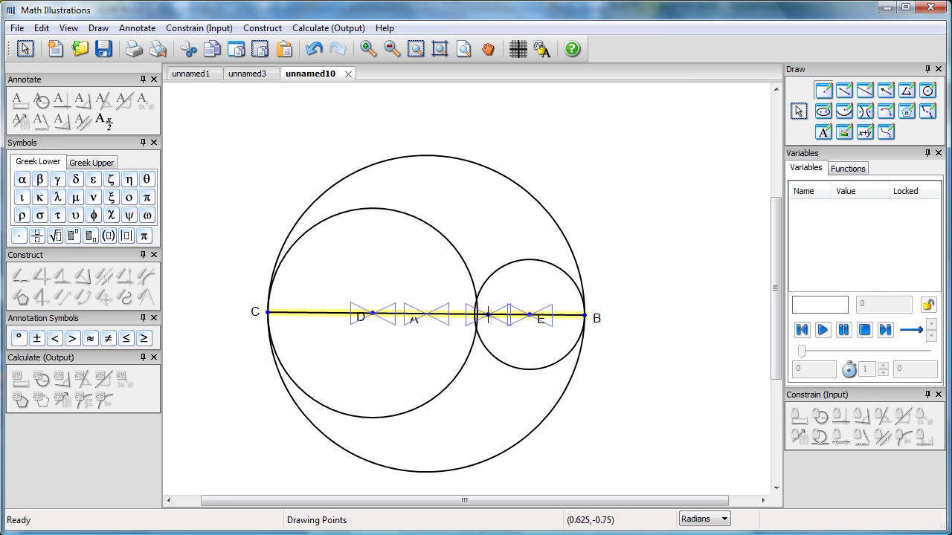
{"action": "left_click", "coordinate": [489, 314]}
{"action": "left_click", "coordinate": [798, 111]}
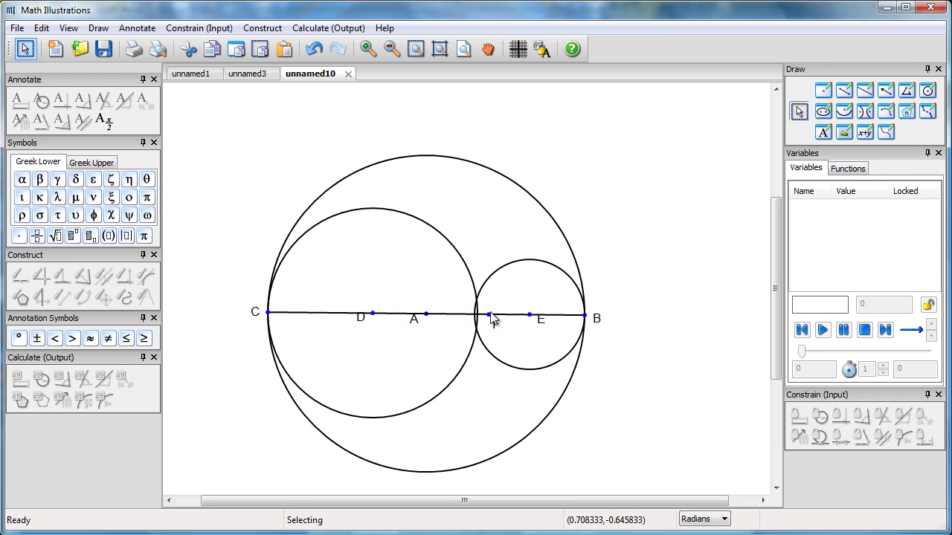
Step: Make F incident to both the right and left inner circles so they touch there
{"action": "left_click", "coordinate": [487, 315]}
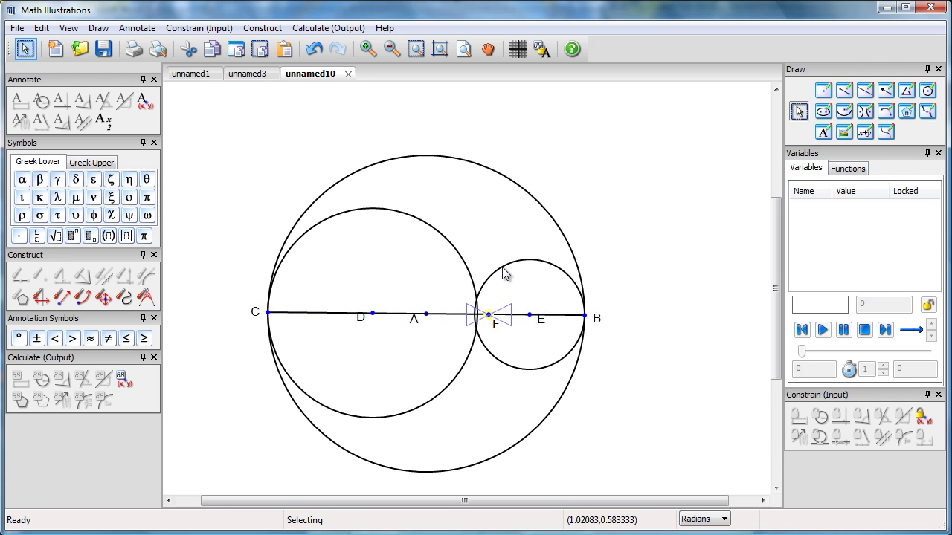
{"action": "left_click", "coordinate": [504, 272], "text": "shift"}
{"action": "left_click", "coordinate": [840, 438]}
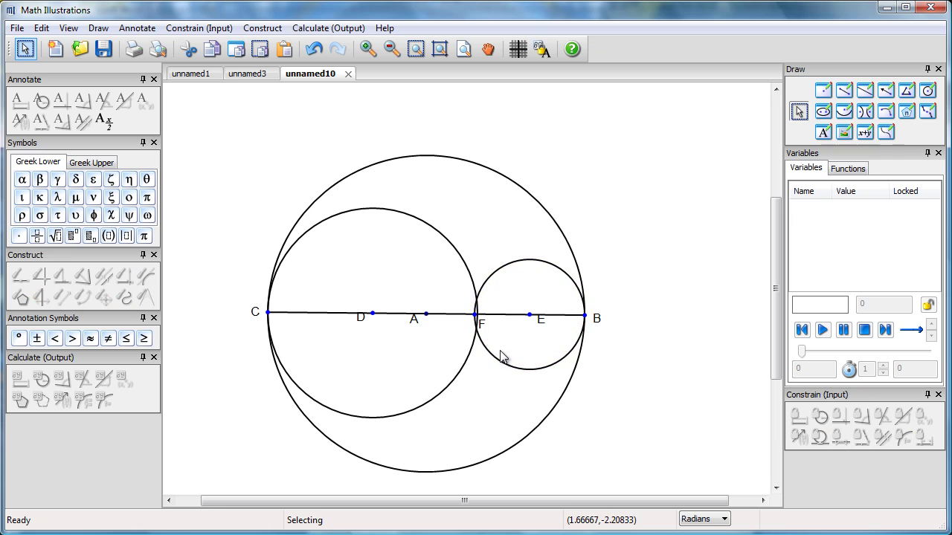
{"action": "left_click", "coordinate": [475, 316]}
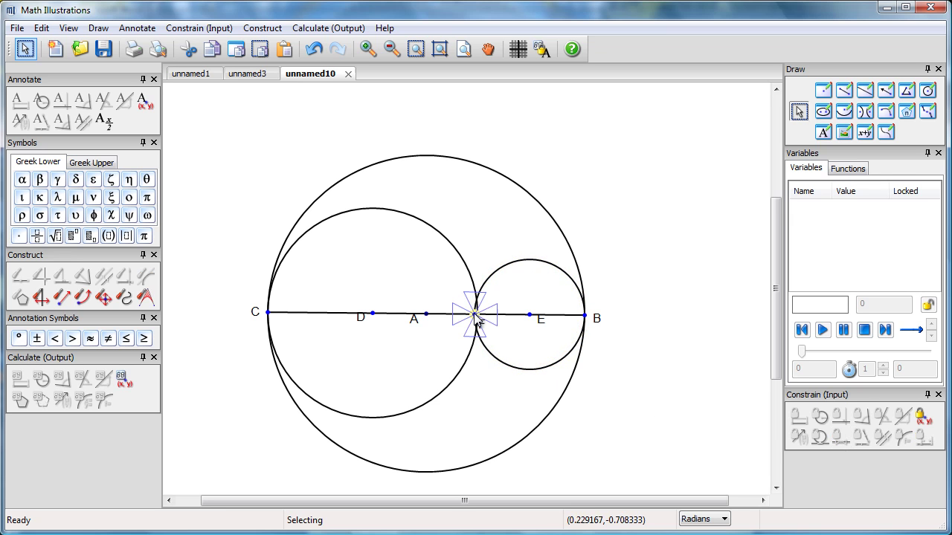
{"action": "left_click", "coordinate": [467, 269], "text": "shift"}
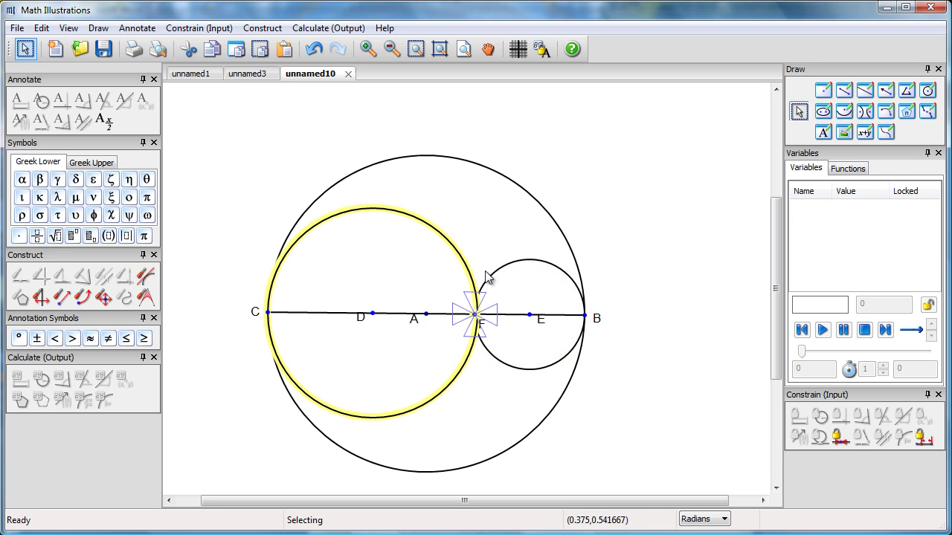
{"action": "left_click", "coordinate": [834, 439]}
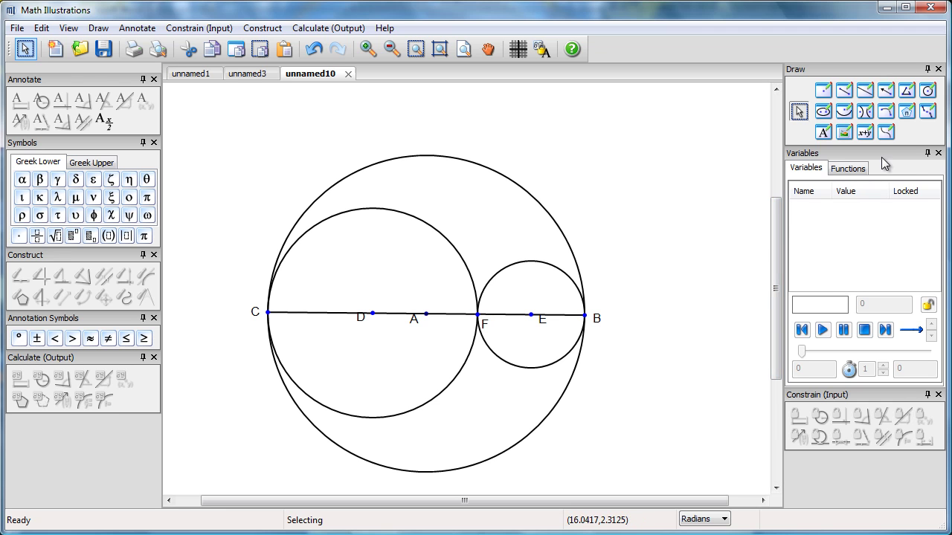
Step: Trace upper arcs from C to F and the large semicircular arc from C to B
{"action": "left_click", "coordinate": [888, 117]}
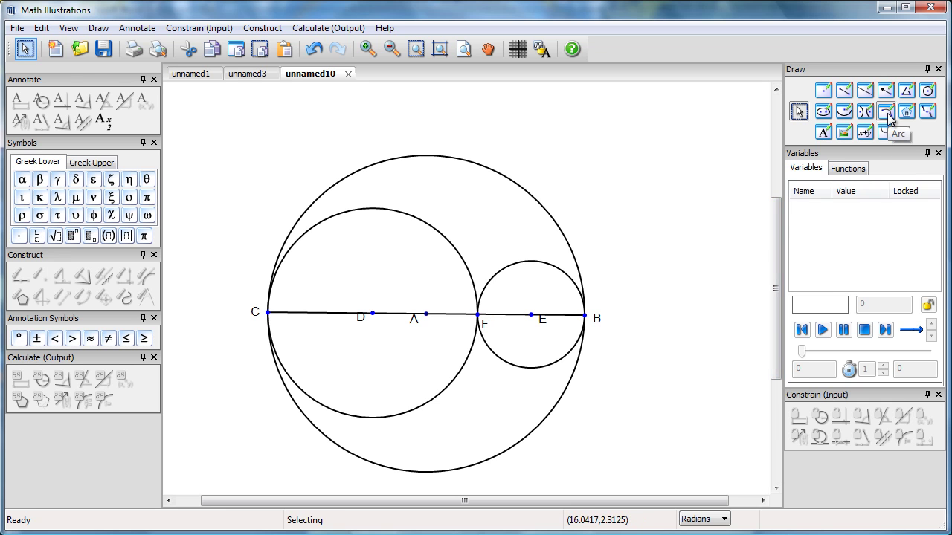
{"action": "left_click", "coordinate": [268, 312]}
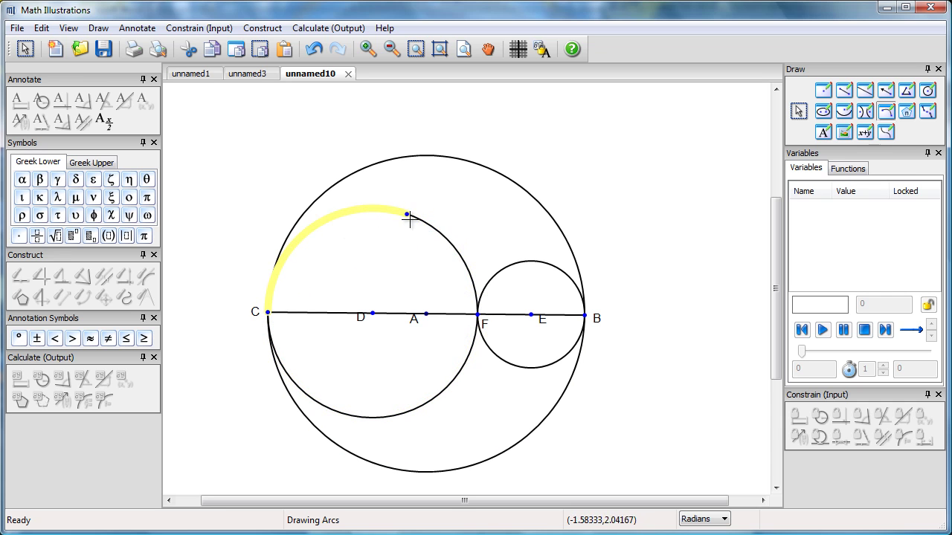
{"action": "left_click", "coordinate": [477, 313]}
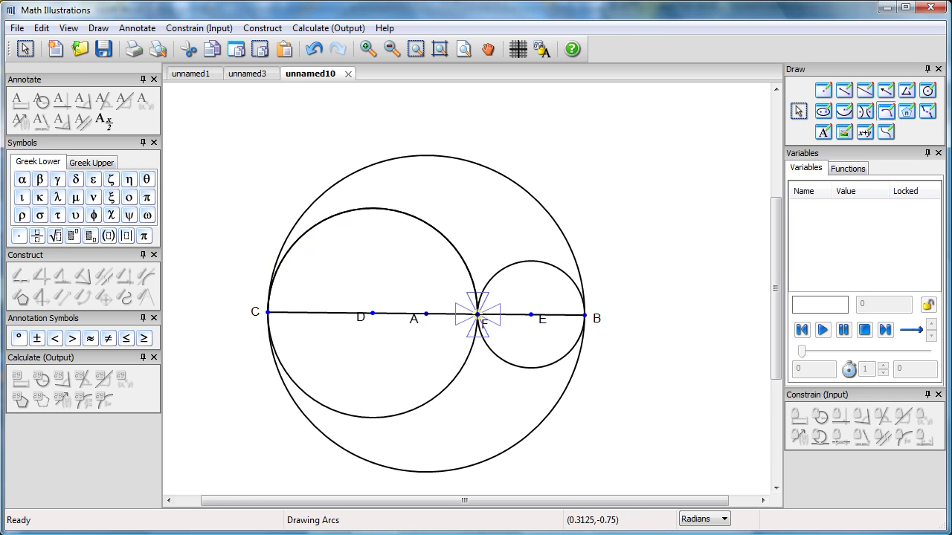
{"action": "left_click", "coordinate": [477, 313]}
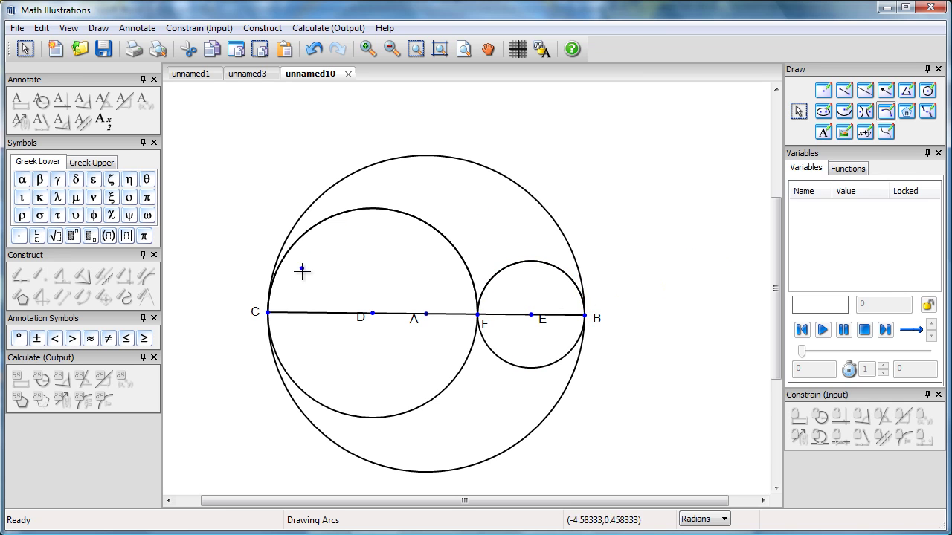
{"action": "left_click", "coordinate": [267, 312]}
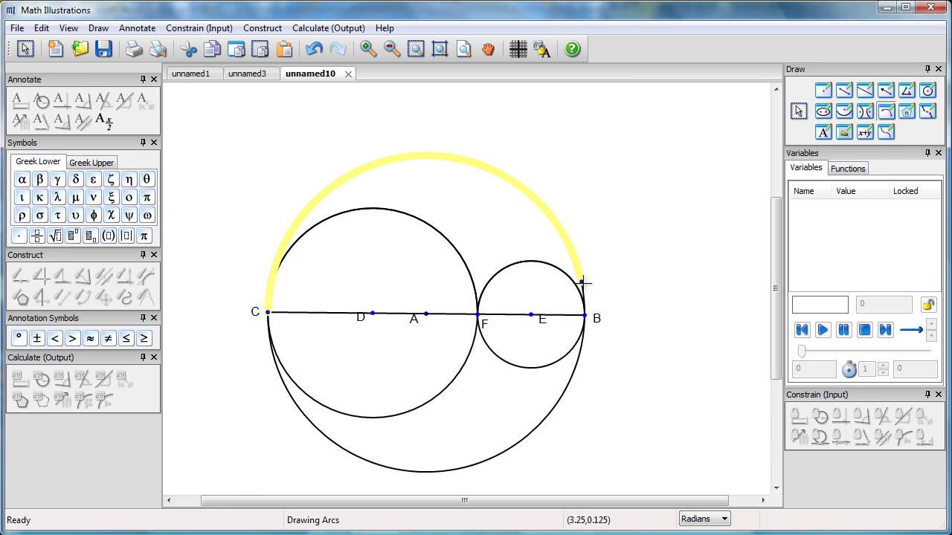
{"action": "left_click", "coordinate": [586, 313]}
{"action": "left_click", "coordinate": [799, 113]}
Step: Hide the large outer, medium and small full circles, leaving only the arcs
{"action": "left_click", "coordinate": [560, 401]}
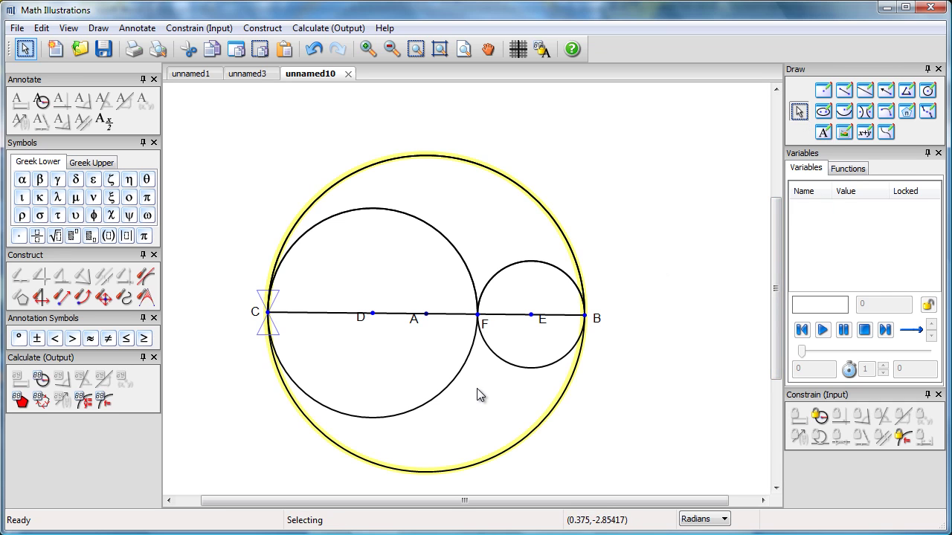
{"action": "left_click", "coordinate": [454, 378], "text": "shift"}
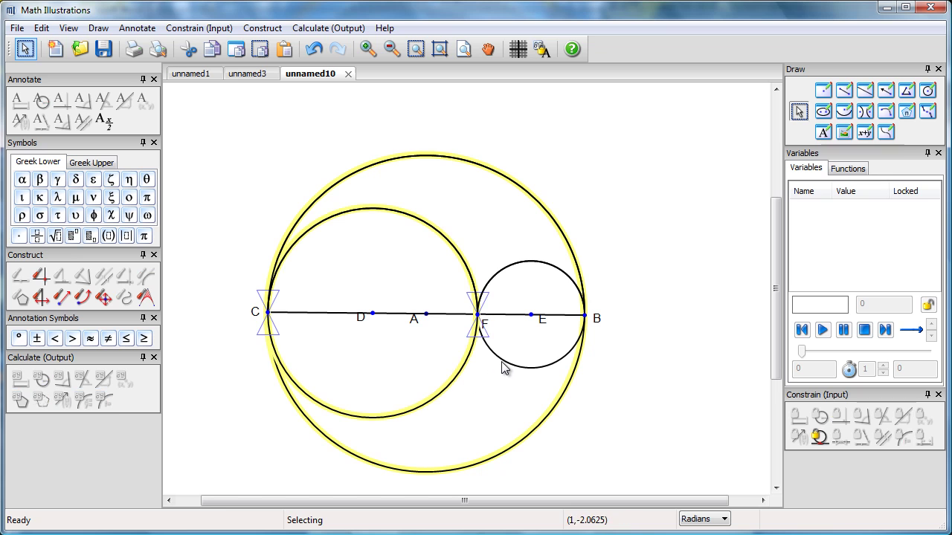
{"action": "left_click", "coordinate": [505, 363], "text": "shift"}
{"action": "right_click", "coordinate": [505, 362]}
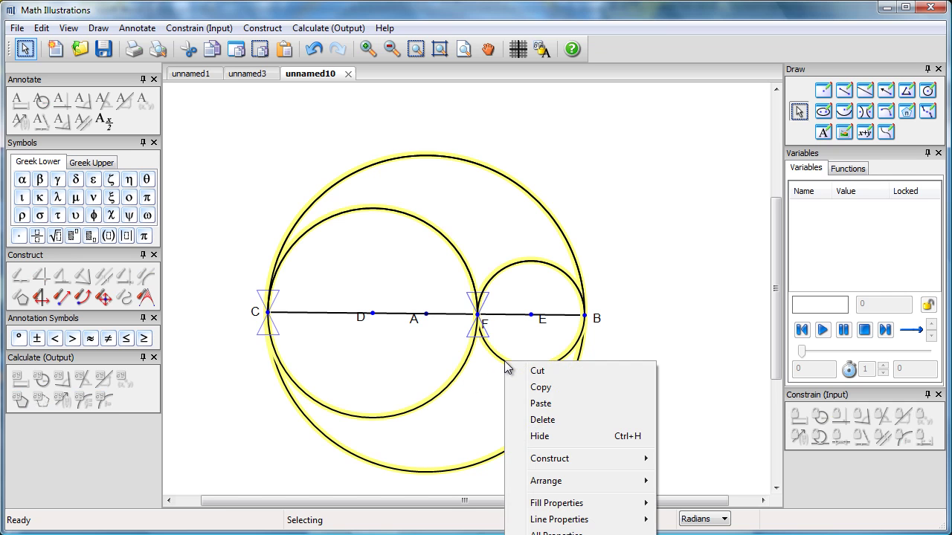
{"action": "left_click", "coordinate": [543, 437]}
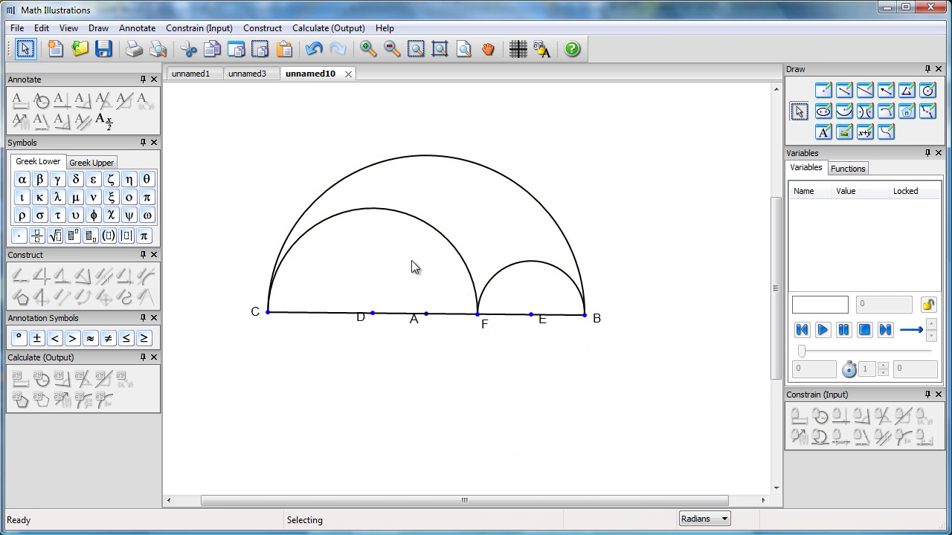
Step: Build a cyan polygon fill from the C–F arc, large arc and small arc
{"action": "left_click", "coordinate": [380, 210]}
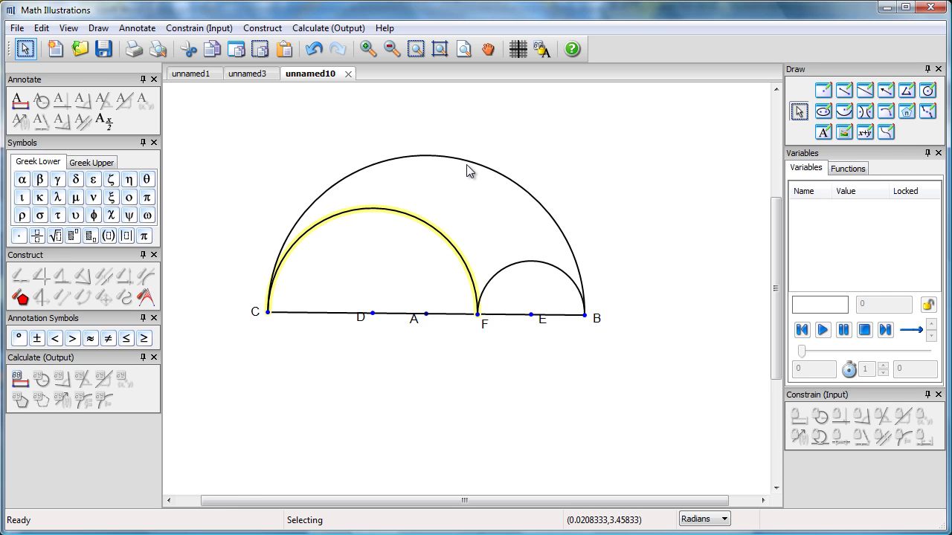
{"action": "left_click", "coordinate": [469, 162], "text": "shift"}
{"action": "left_click", "coordinate": [533, 268], "text": "shift"}
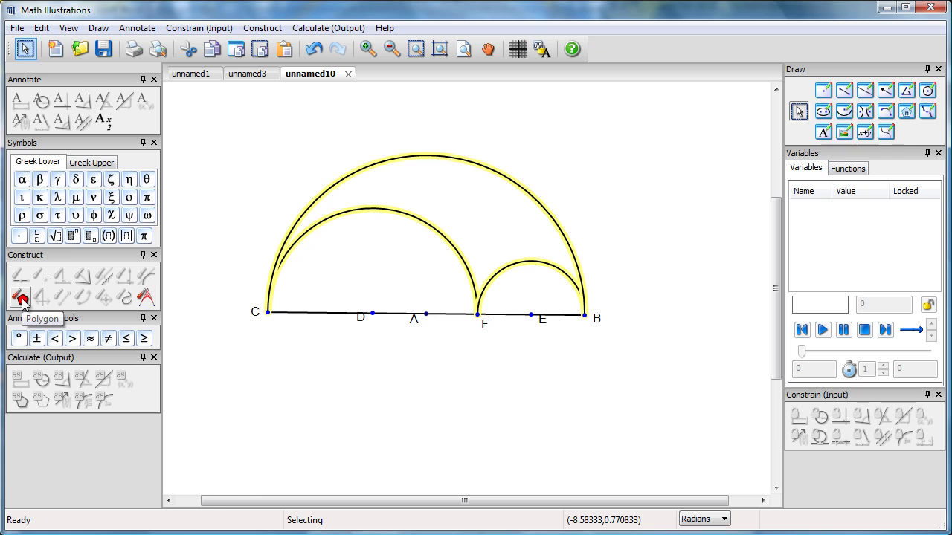
{"action": "left_click", "coordinate": [21, 298]}
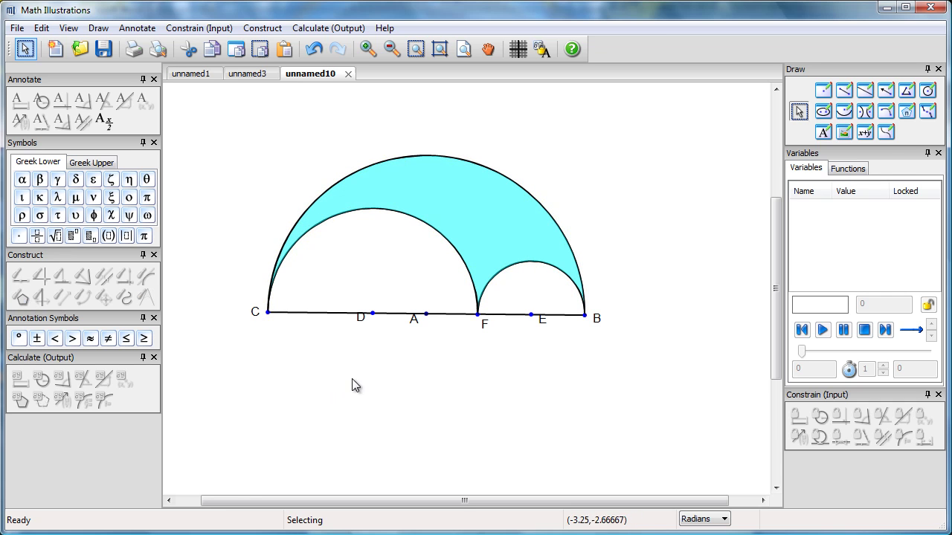
Step: Hide segment CB and drag point D slightly left to reshape the arcs
{"action": "left_click", "coordinate": [382, 314]}
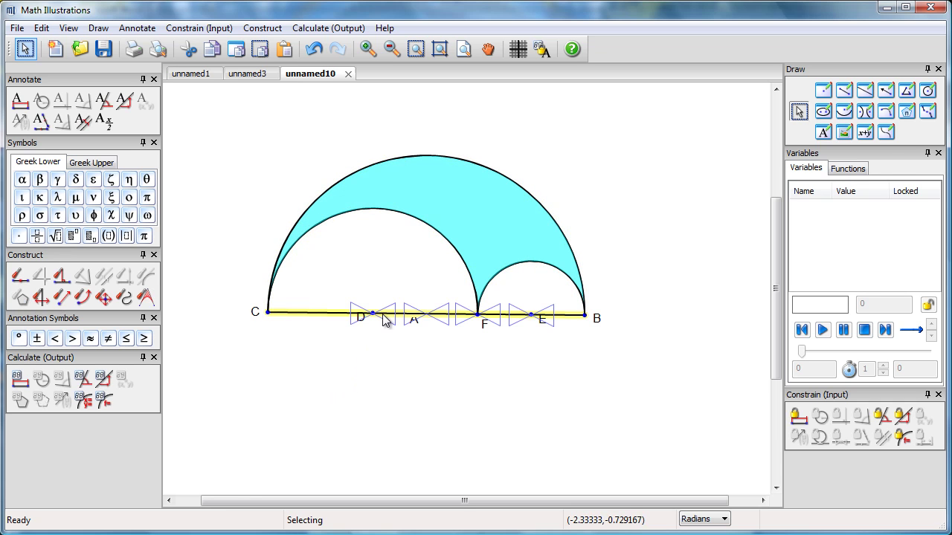
{"action": "right_click", "coordinate": [384, 320]}
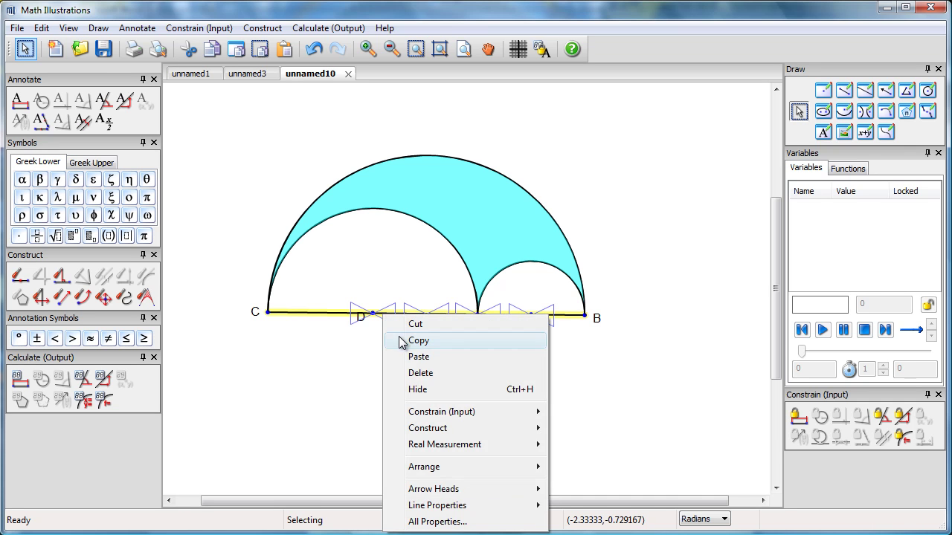
{"action": "left_click", "coordinate": [417, 389]}
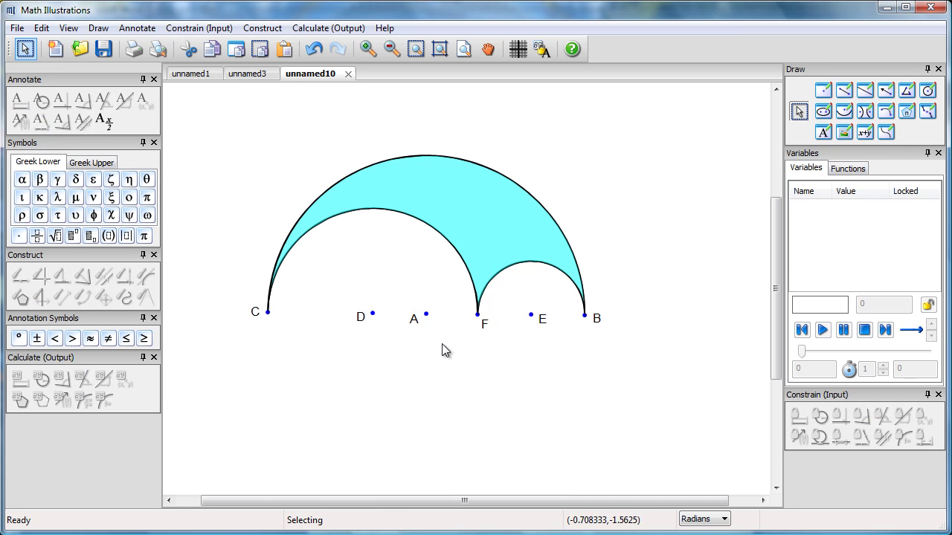
{"action": "left_click", "coordinate": [372, 315]}
{"action": "mouse_move", "coordinate": [373, 318]}
{"action": "left_mouse_down"}
{"action": "mouse_move", "coordinate": [336, 318]}
{"action": "mouse_move", "coordinate": [397, 318]}
{"action": "mouse_move", "coordinate": [360, 319]}
{"action": "left_mouse_up"}
Step: Hide points C, D, A, E, B and their labels
{"action": "left_click", "coordinate": [268, 314]}
{"action": "left_click", "coordinate": [361, 315], "text": "shift"}
{"action": "left_click", "coordinate": [426, 313], "text": "shift"}
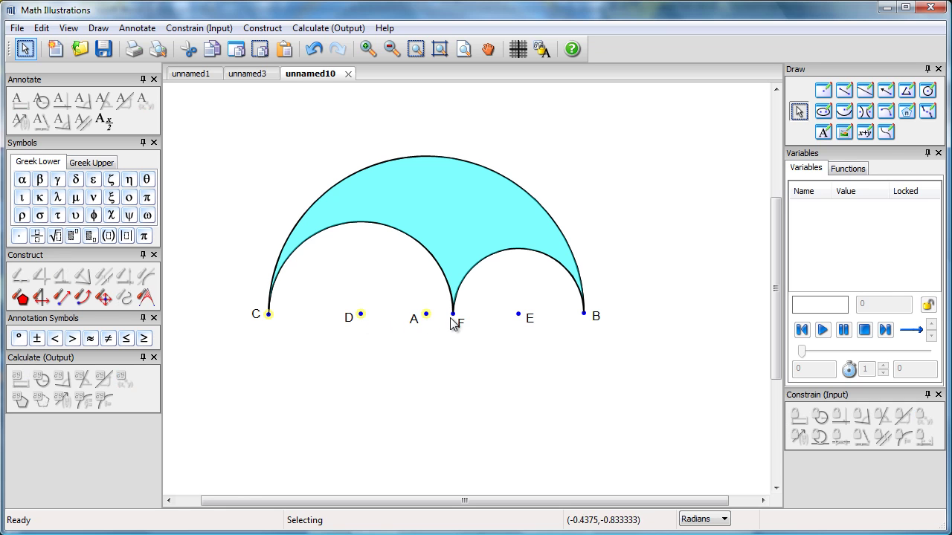
{"action": "left_click", "coordinate": [518, 315], "text": "shift"}
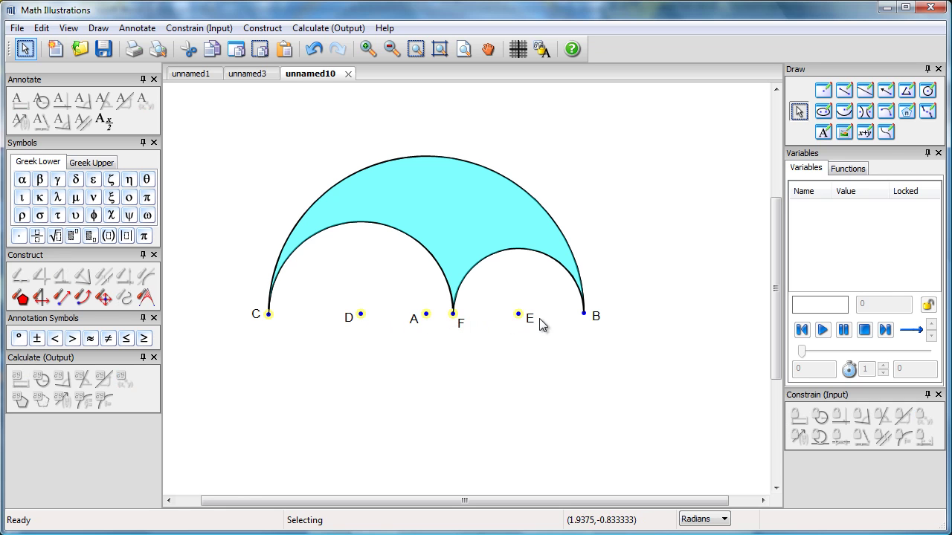
{"action": "right_click", "coordinate": [584, 317]}
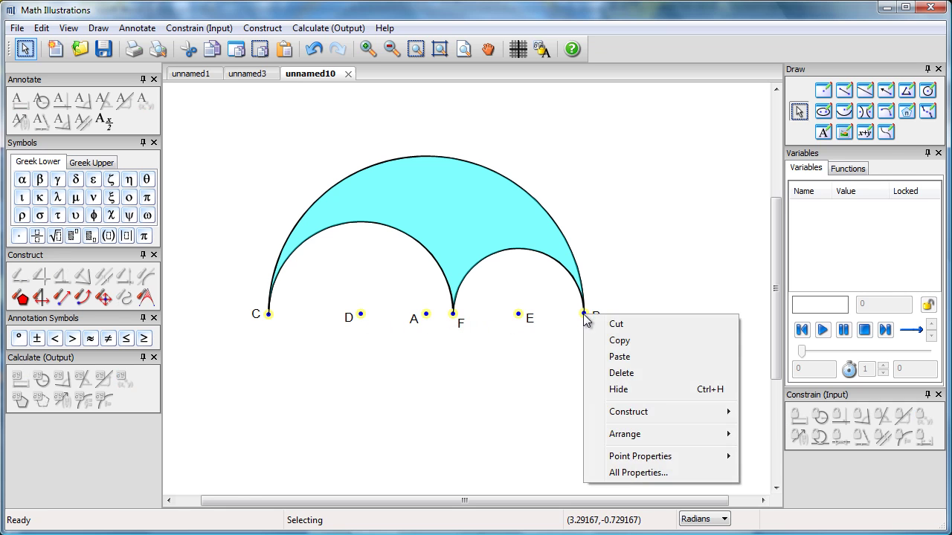
{"action": "left_click", "coordinate": [618, 390]}
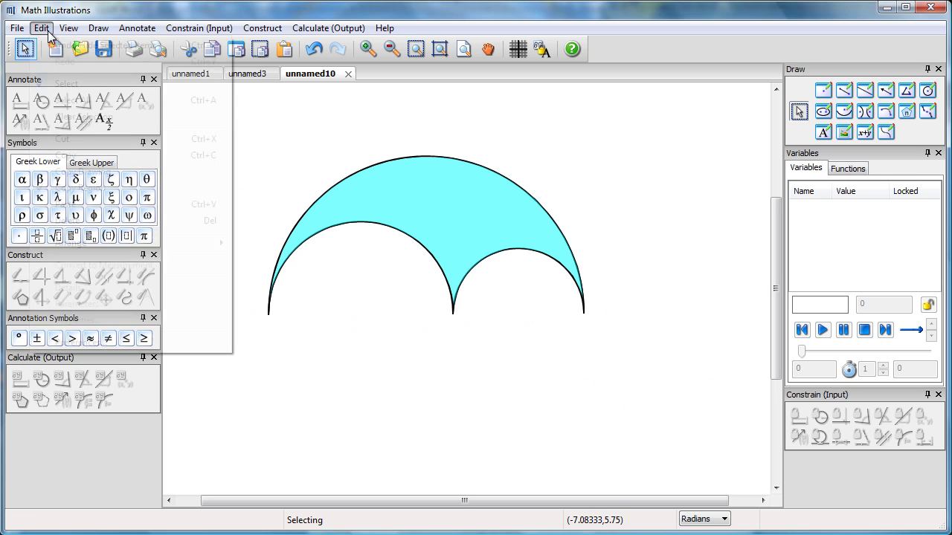
Step: Use Edit > Copy Region to copy a rectangle around the arbelos
{"action": "left_click", "coordinate": [41, 29]}
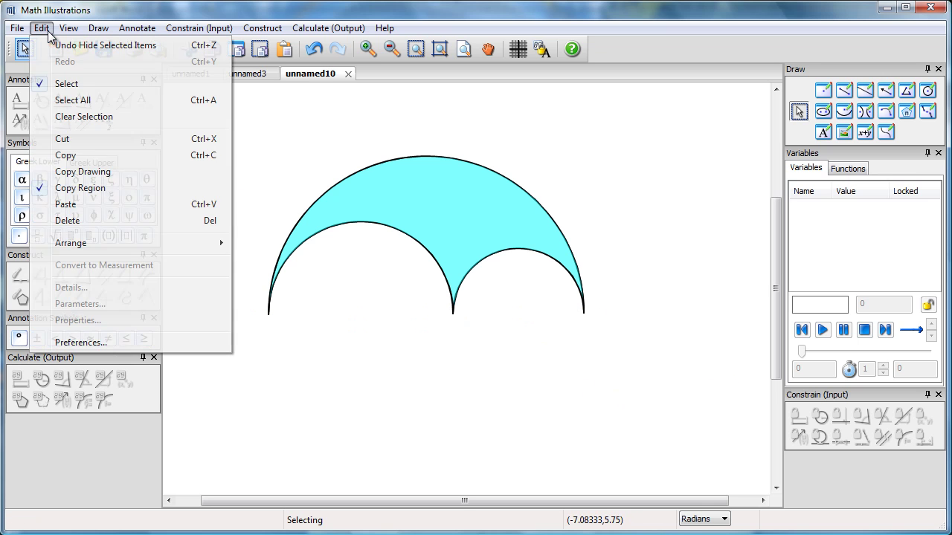
{"action": "left_click", "coordinate": [83, 188]}
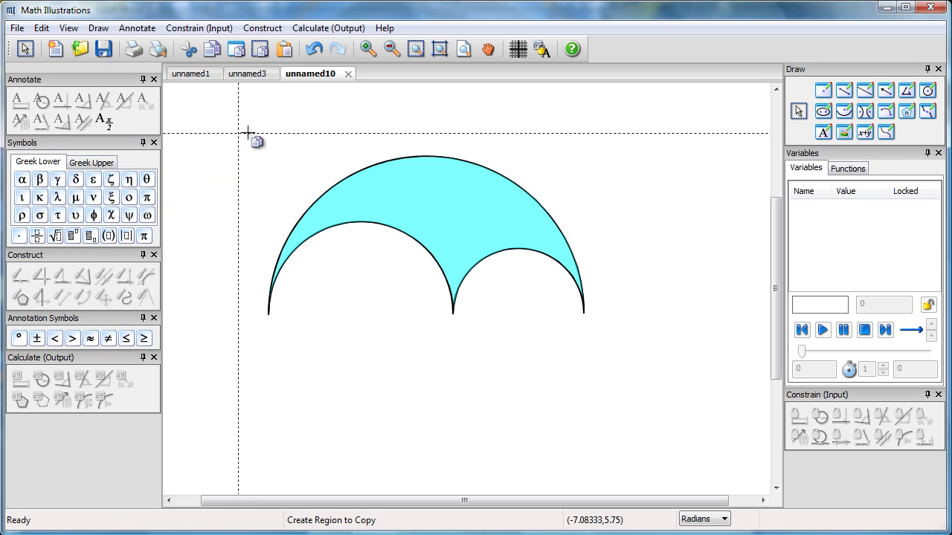
{"action": "left_click_drag", "start_coordinate": [247, 132], "coordinate": [609, 361]}
Step: In Word's Document1, delete the arrow diagram and paste the arbelos picture
{"action": "key", "text": "alt+Tab"}
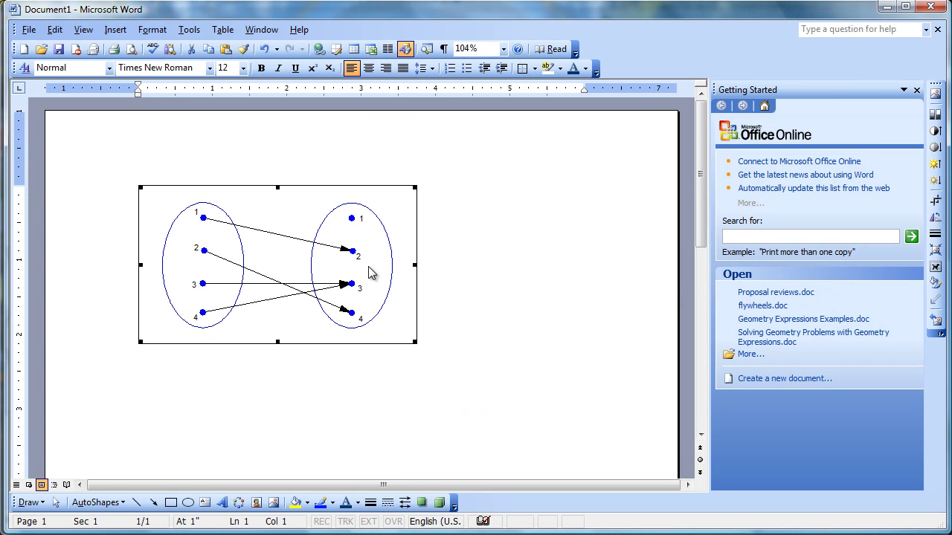
{"action": "key", "text": "Delete"}
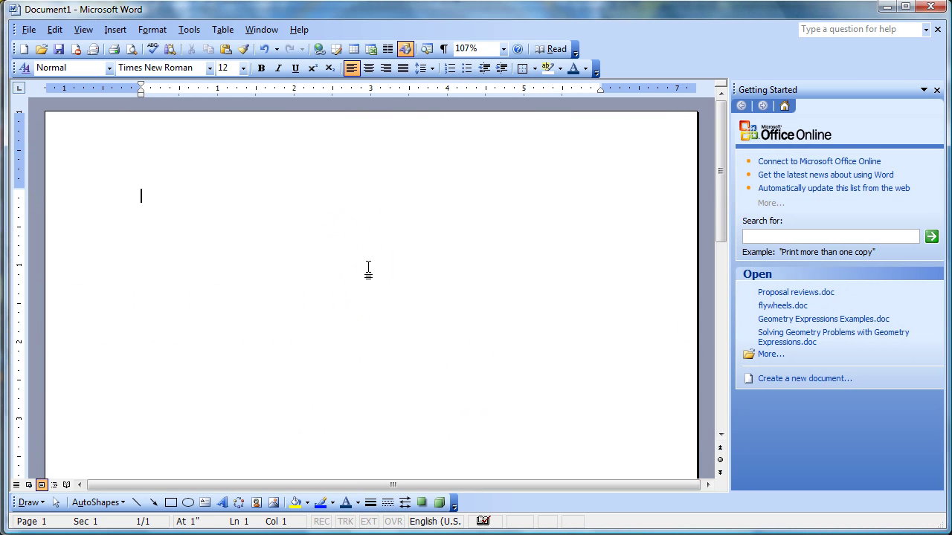
{"action": "key", "text": "ctrl+v"}
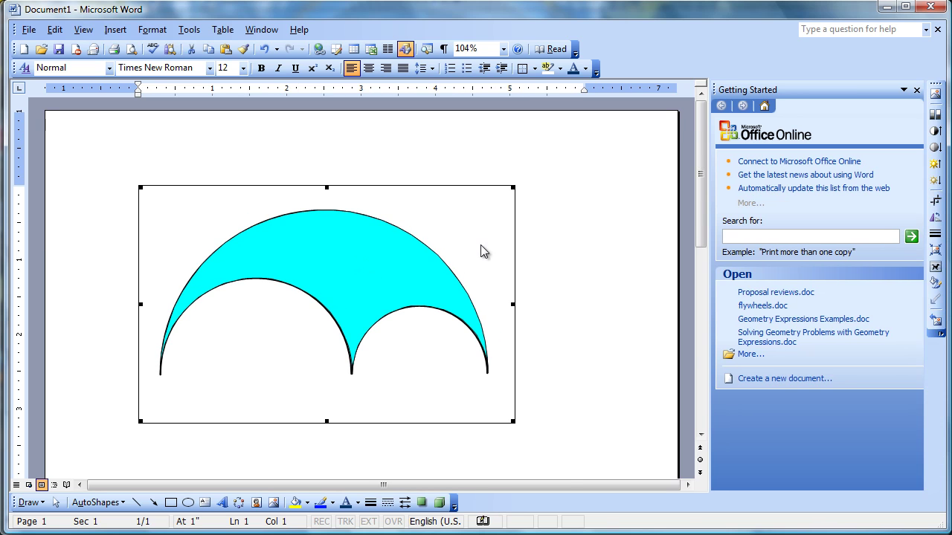